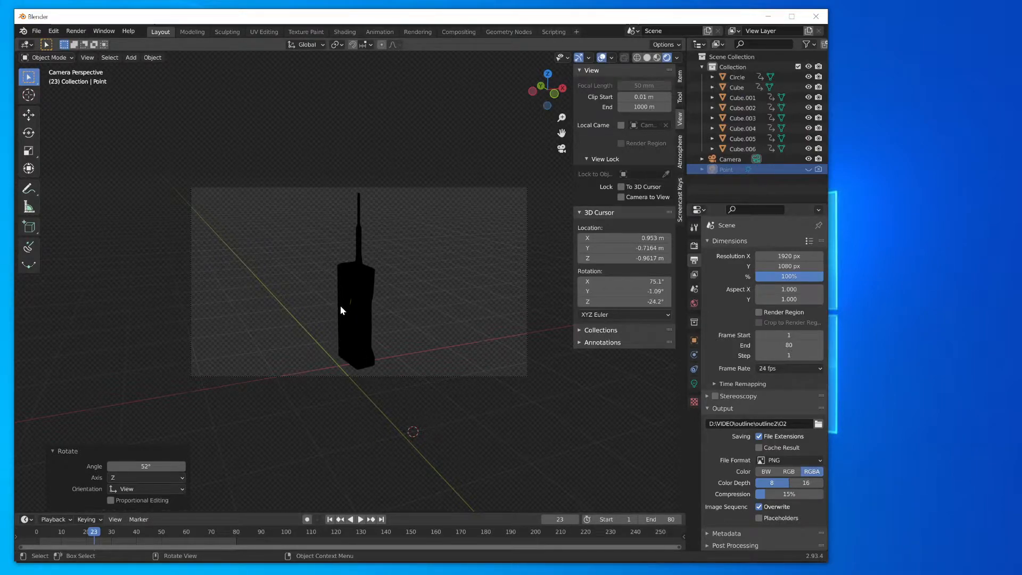
- Compare the phone model in solid and rendered viewport shading, and show the Eevee render settings
click(647, 57)
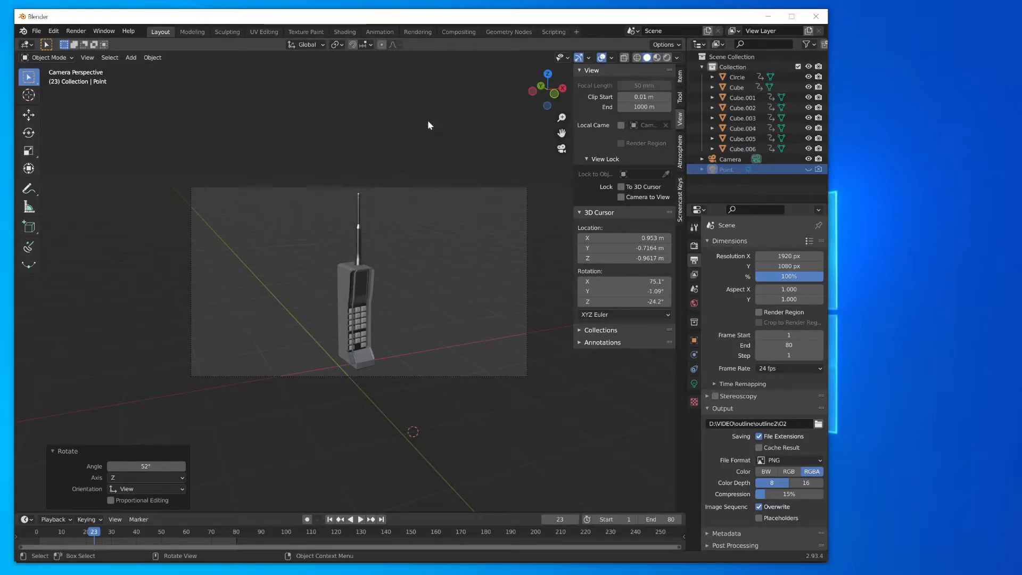
click(667, 58)
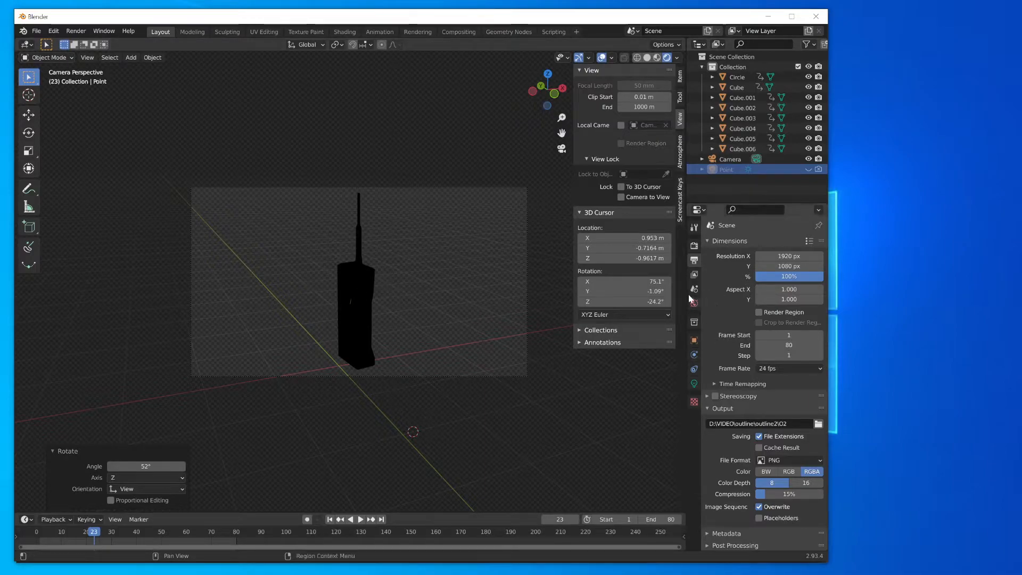
click(694, 245)
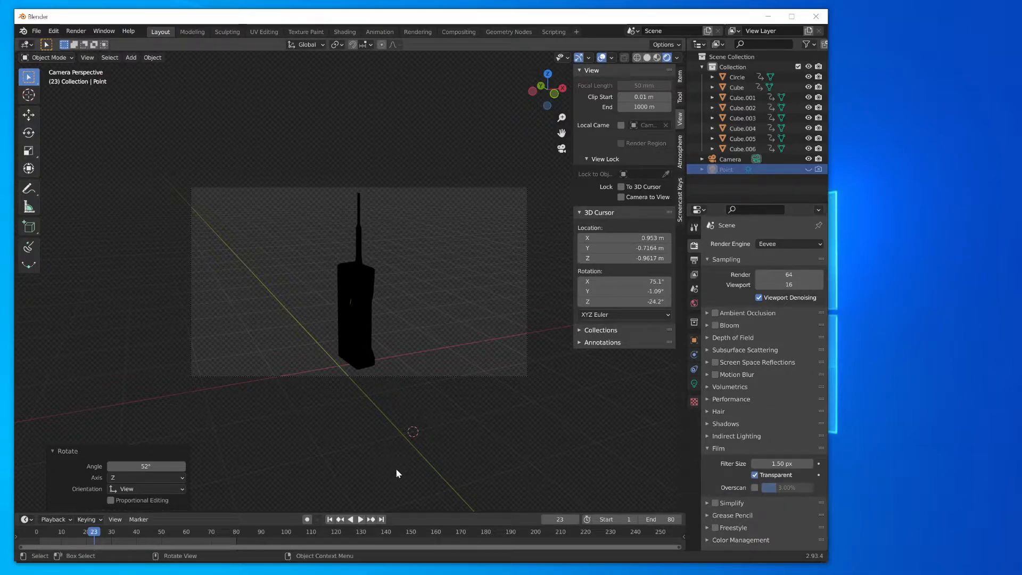
- Render the current frame of the phone, inspect the silhouette in the render window and minimize that window
key(F12)
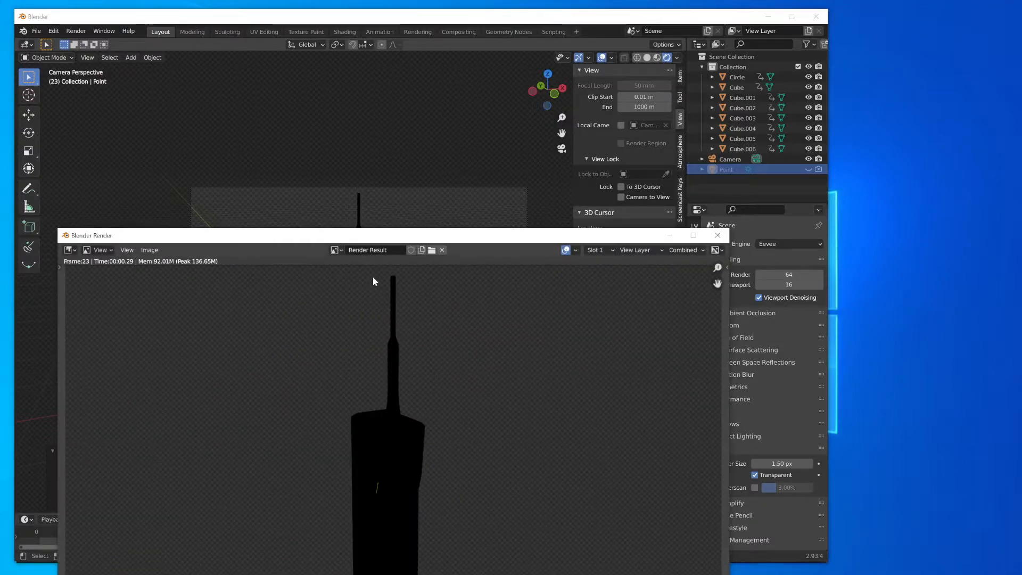
drag(369, 236, 394, 109)
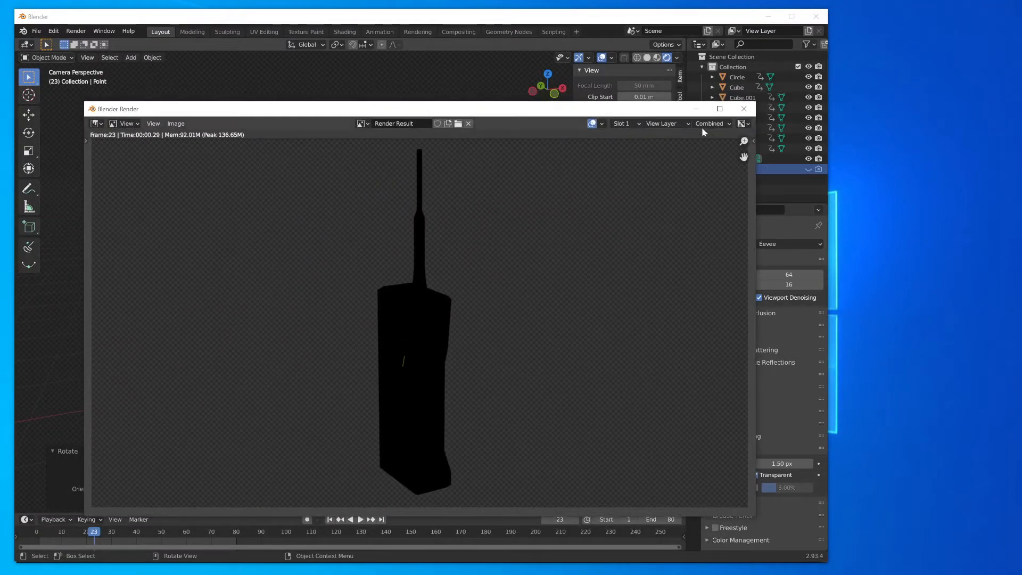
drag(626, 109, 626, 110)
click(696, 111)
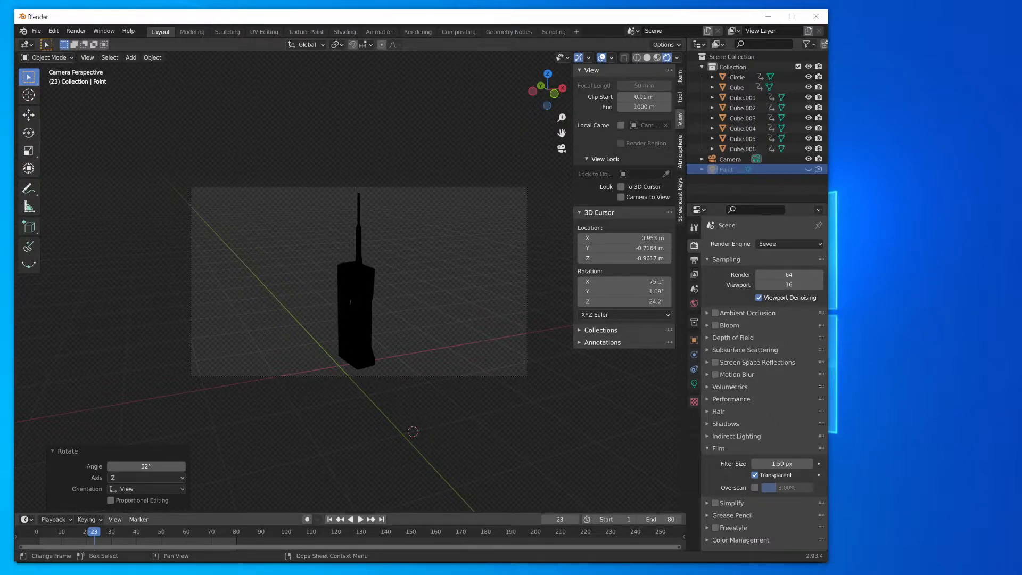
- Switch to Fusion Studio and show the O#####.png loader's image and settings
key(alt+Tab)
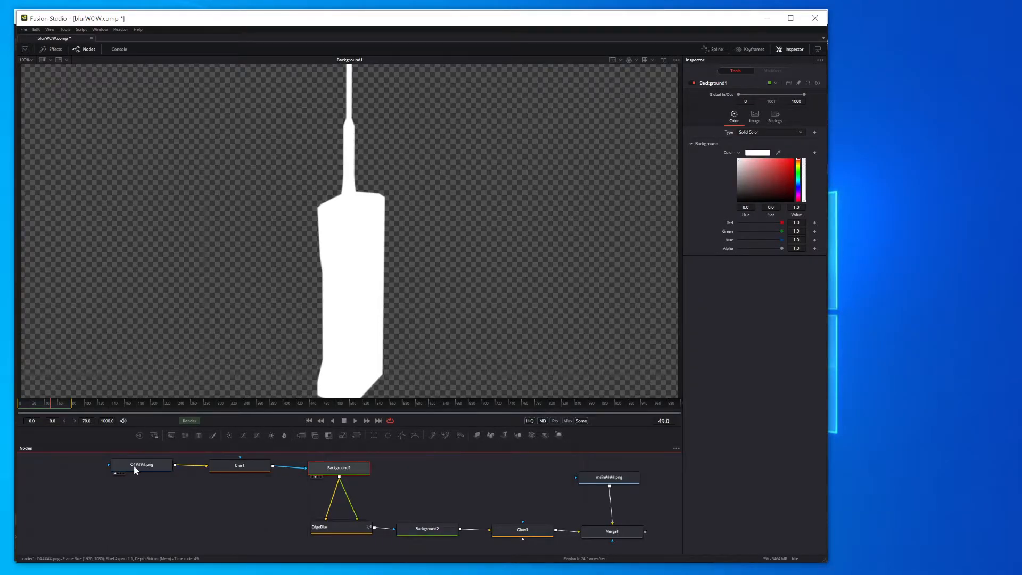
key(1)
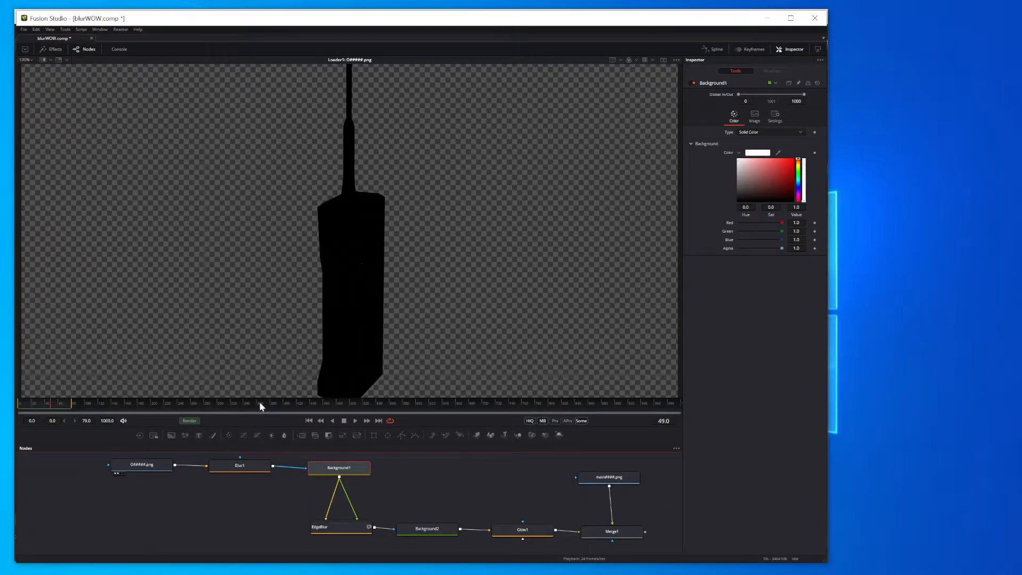
drag(144, 470, 122, 475)
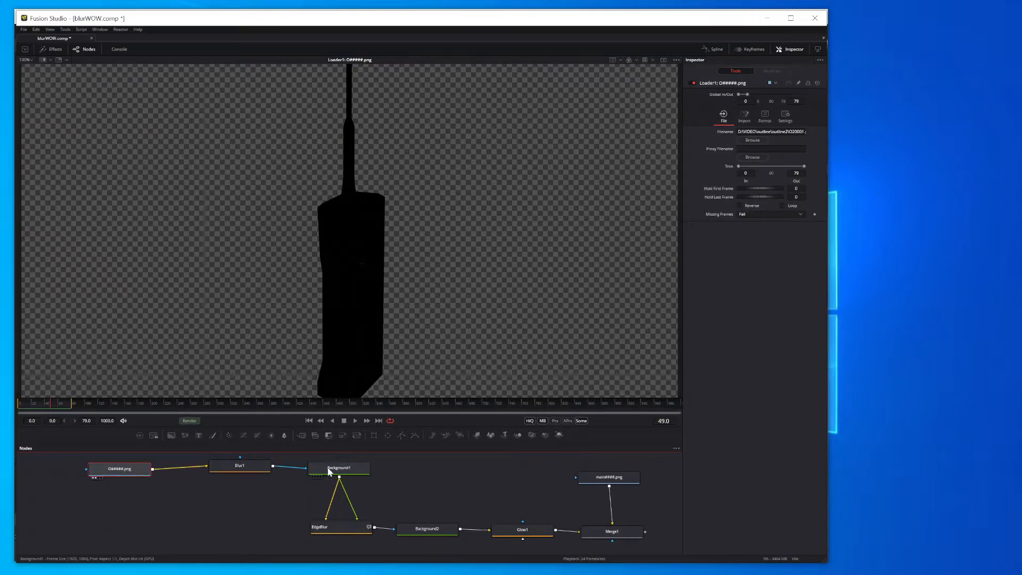
- Show the Background1 node's output in the viewer and examine its color settings
drag(330, 472, 306, 328)
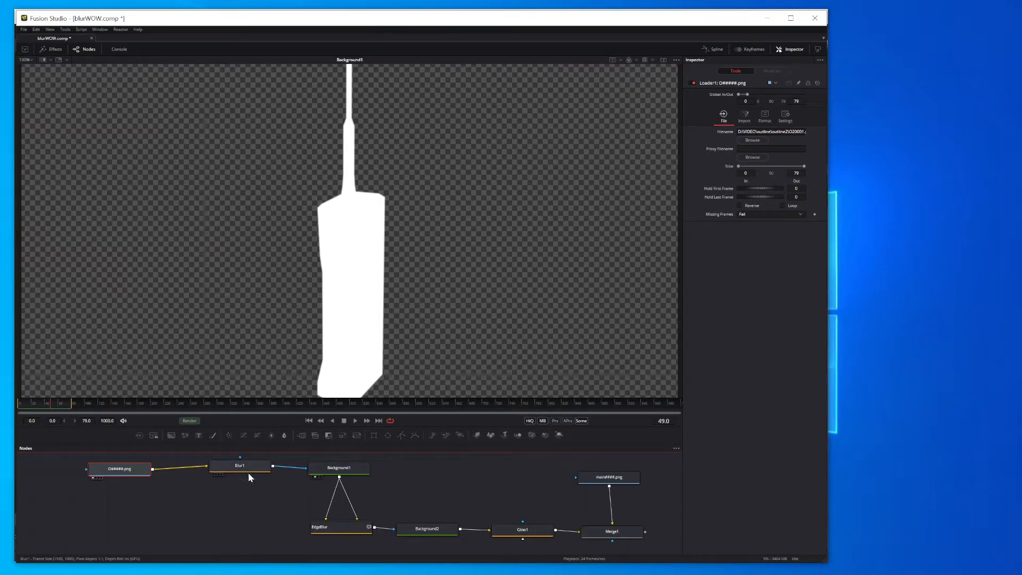
click(337, 472)
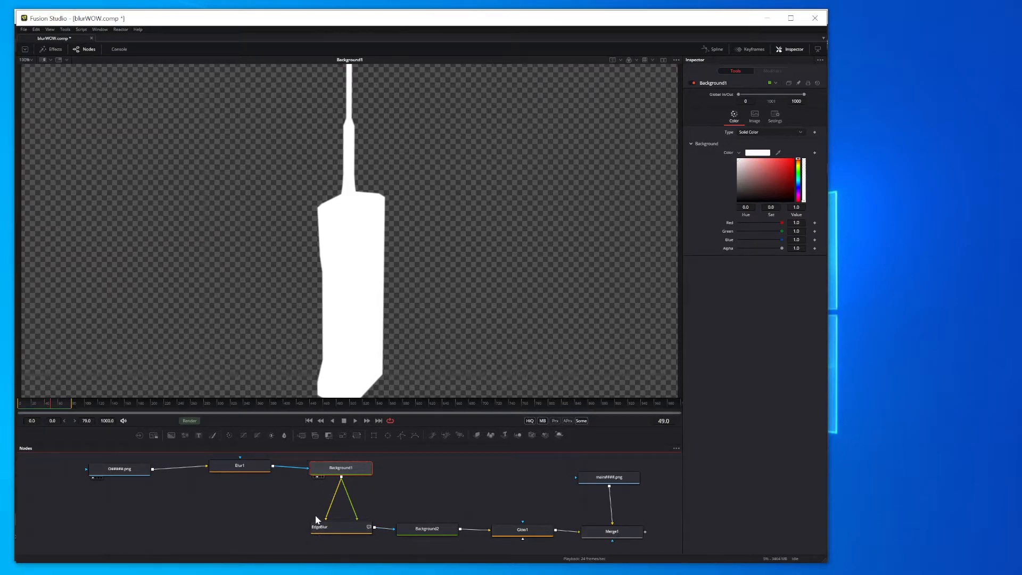
drag(242, 21, 244, 19)
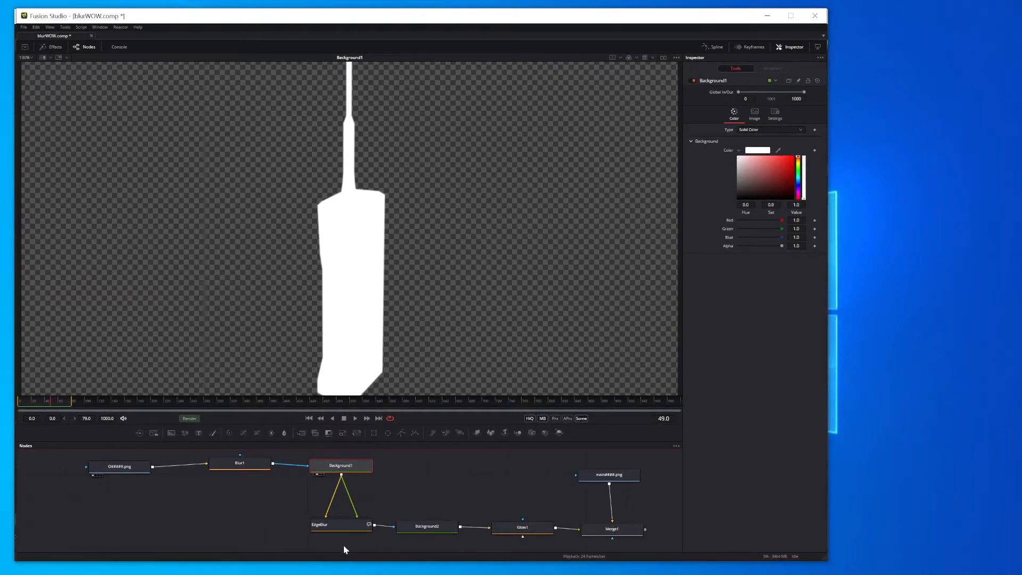
- Show the EdgeBlur node's output in the viewer and examine its edge mask settings
drag(347, 528, 345, 333)
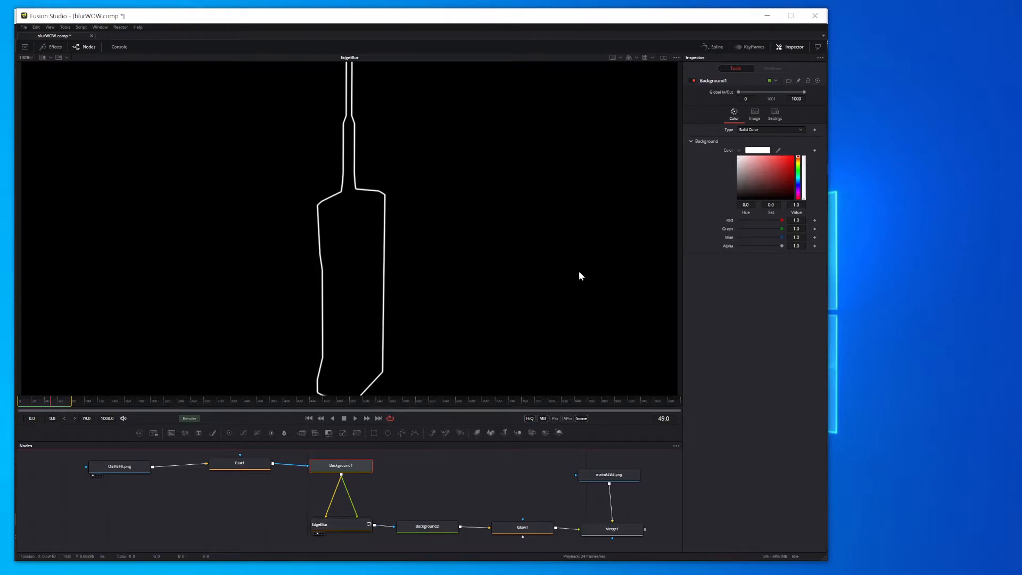
click(337, 527)
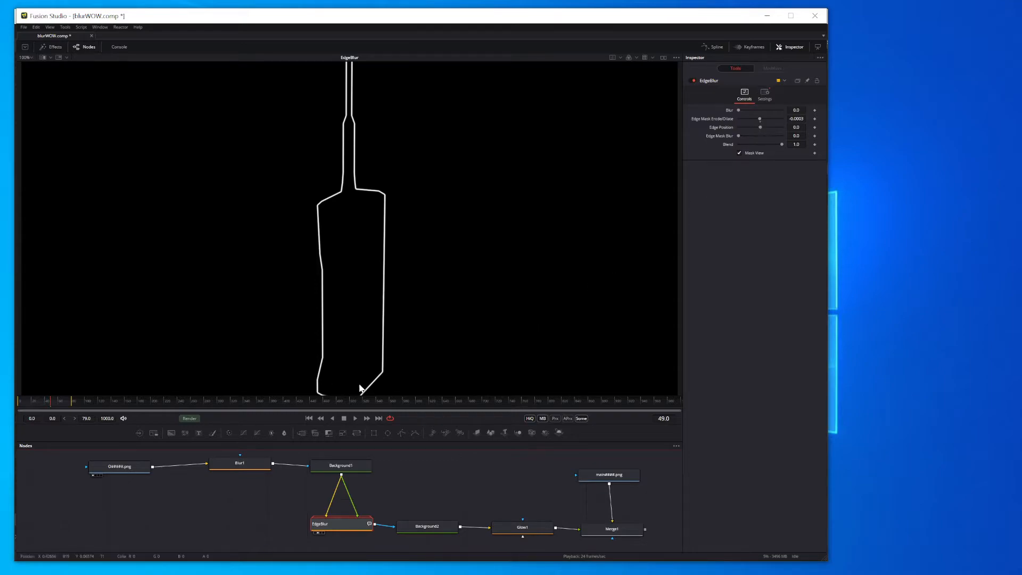
drag(338, 529, 333, 532)
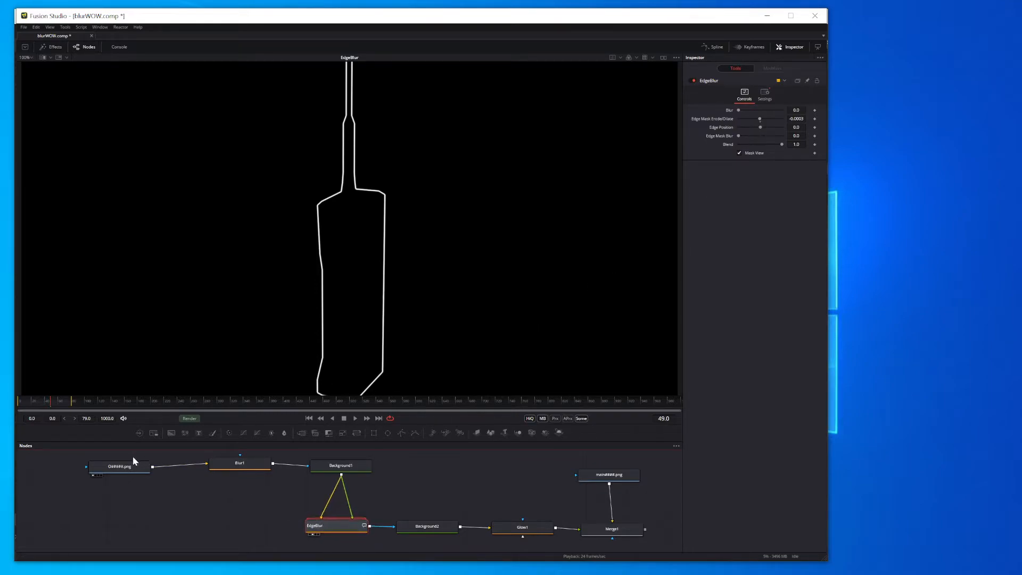
- Compare the animated outline during playback with the Blur1 node bypassed and with it enabled
drag(109, 472, 107, 473)
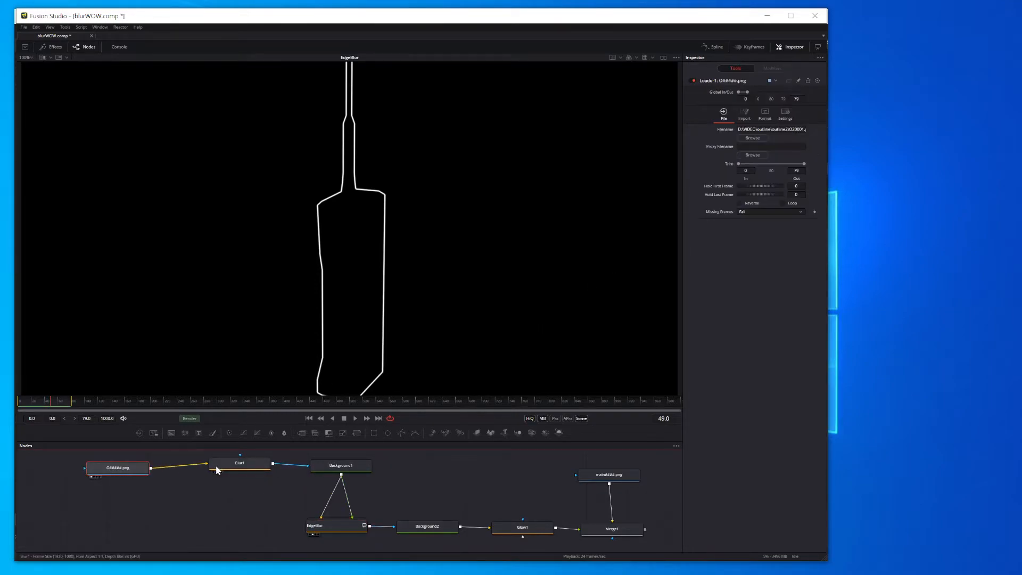
drag(236, 467, 237, 468)
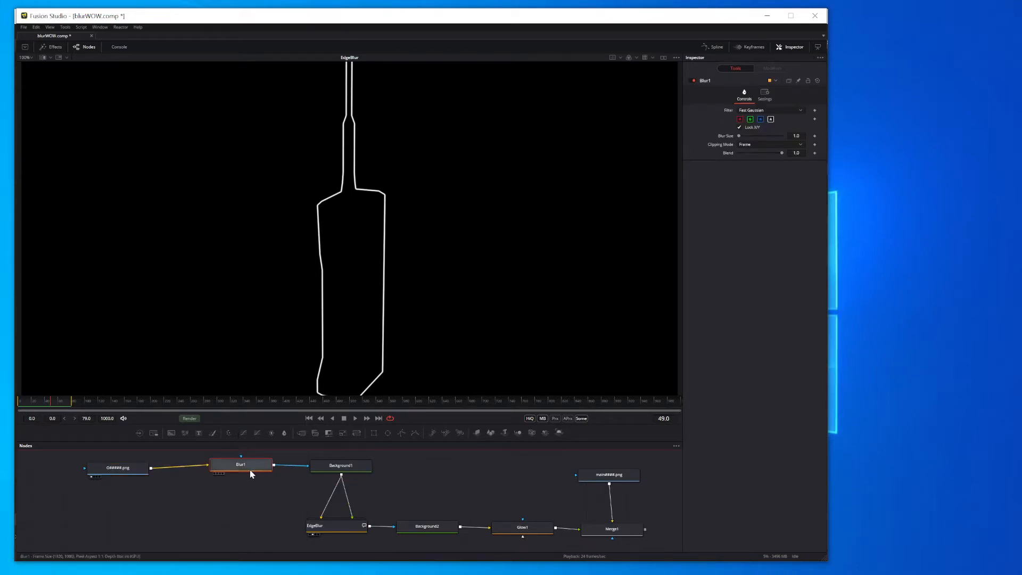
click(692, 81)
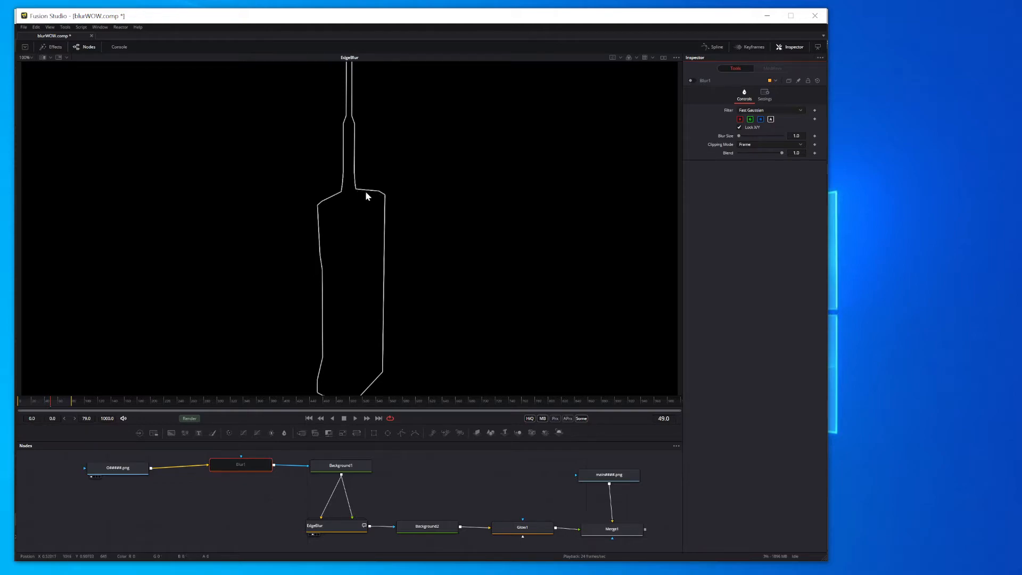
key(space)
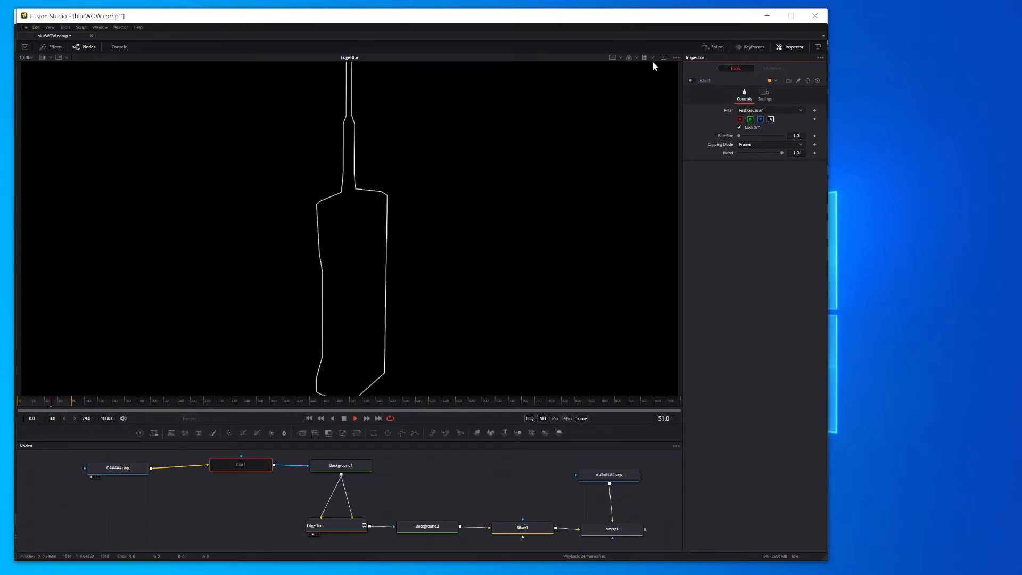
click(691, 81)
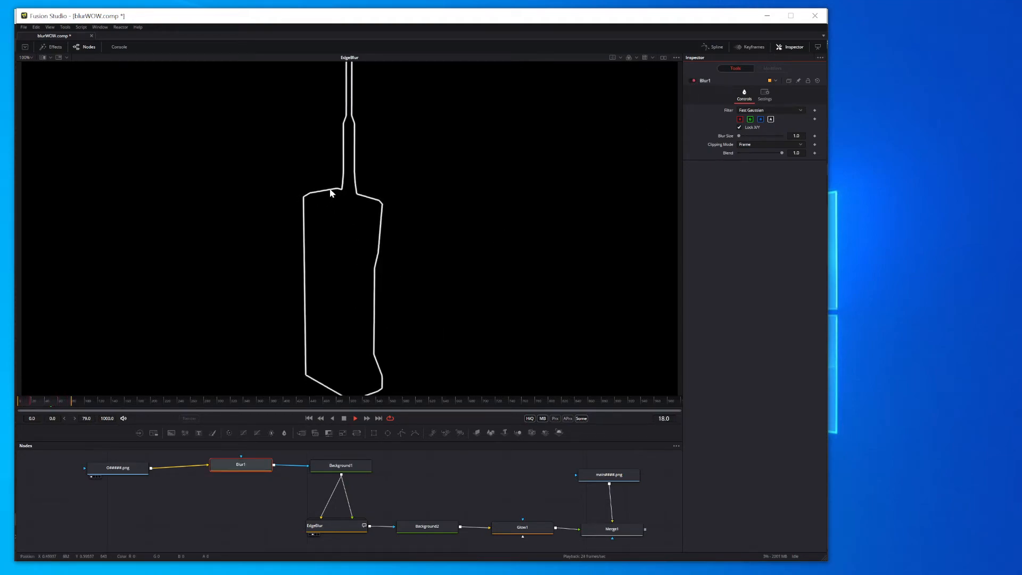
key(space)
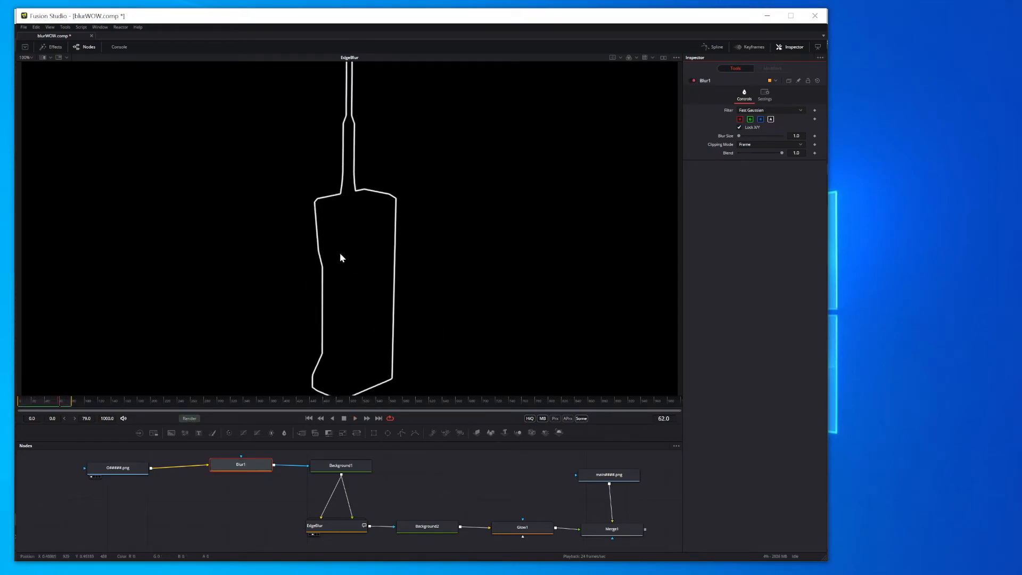
- Show the Background2 node's output in the viewer and examine the outline's color settings
click(348, 531)
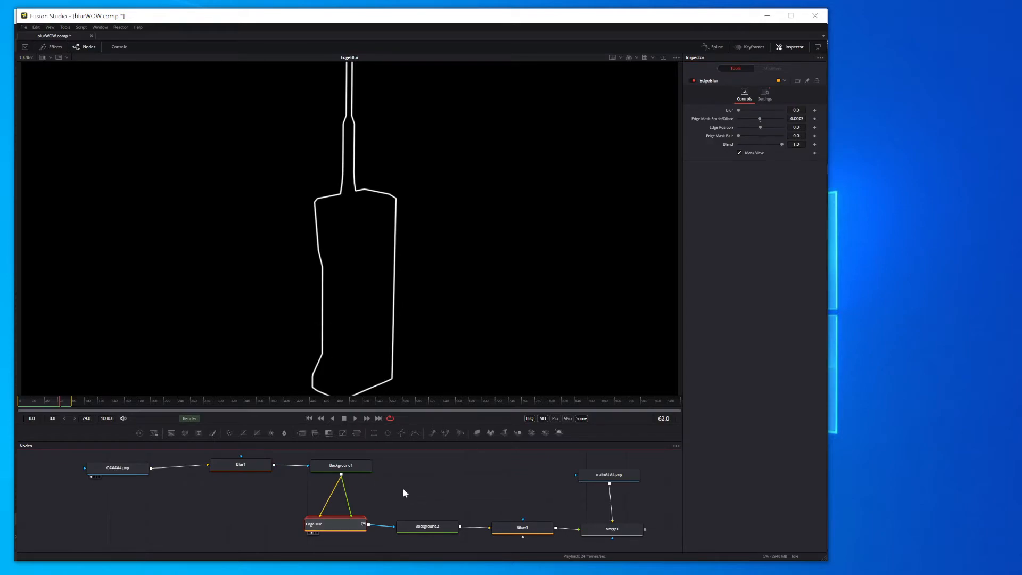
drag(423, 526, 337, 345)
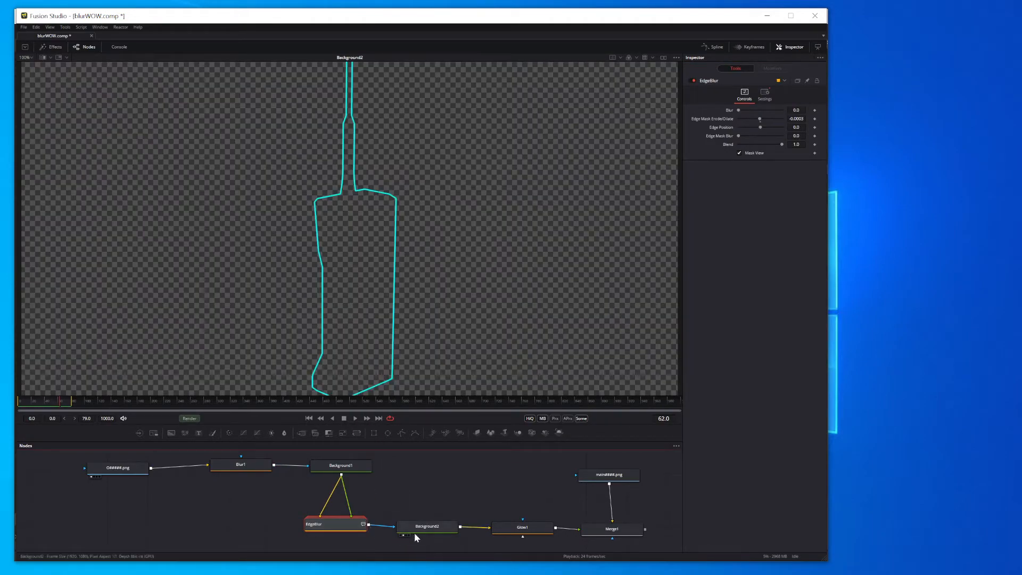
drag(414, 534, 410, 531)
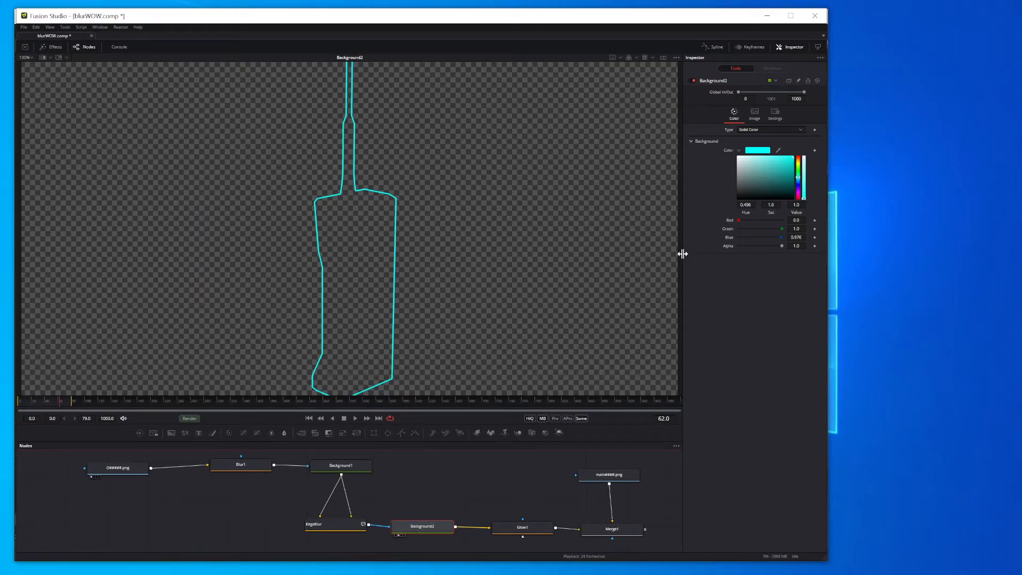
drag(422, 529, 425, 530)
- Examine the Glow1 node's output and settings, and play back the merged composite from Merge1
drag(518, 525, 412, 330)
drag(521, 529, 517, 529)
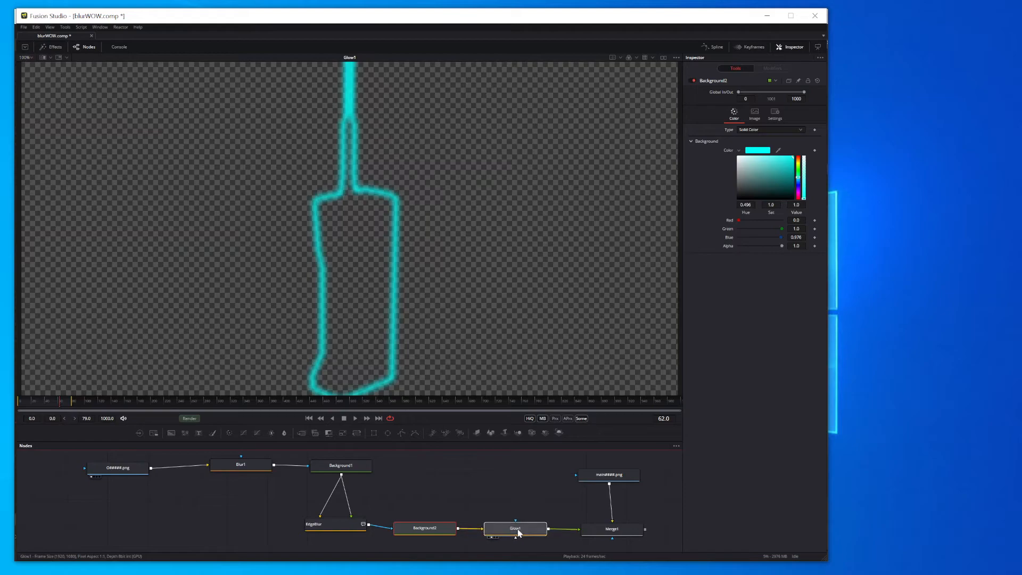
click(517, 529)
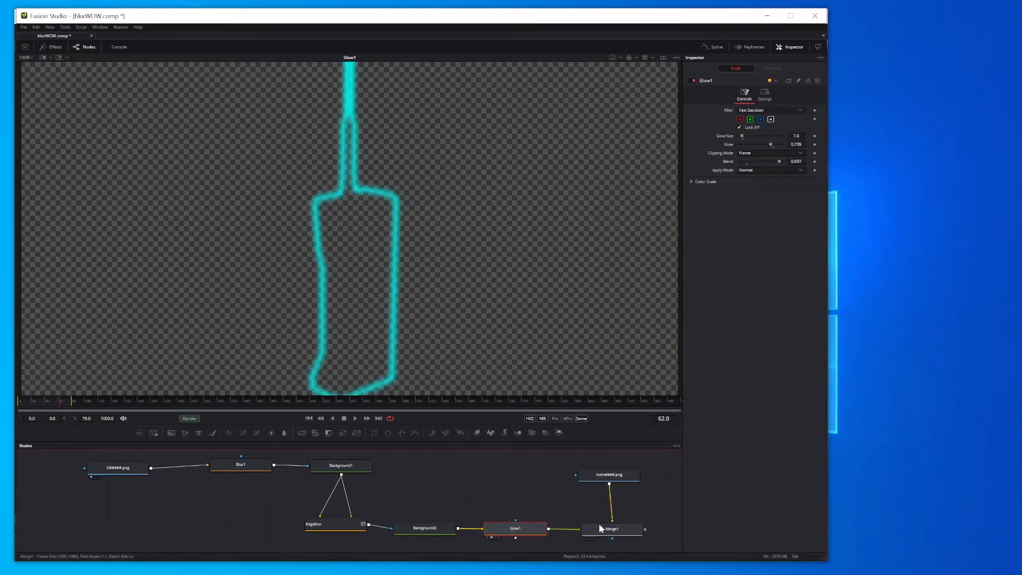
drag(605, 532, 439, 354)
key(space)
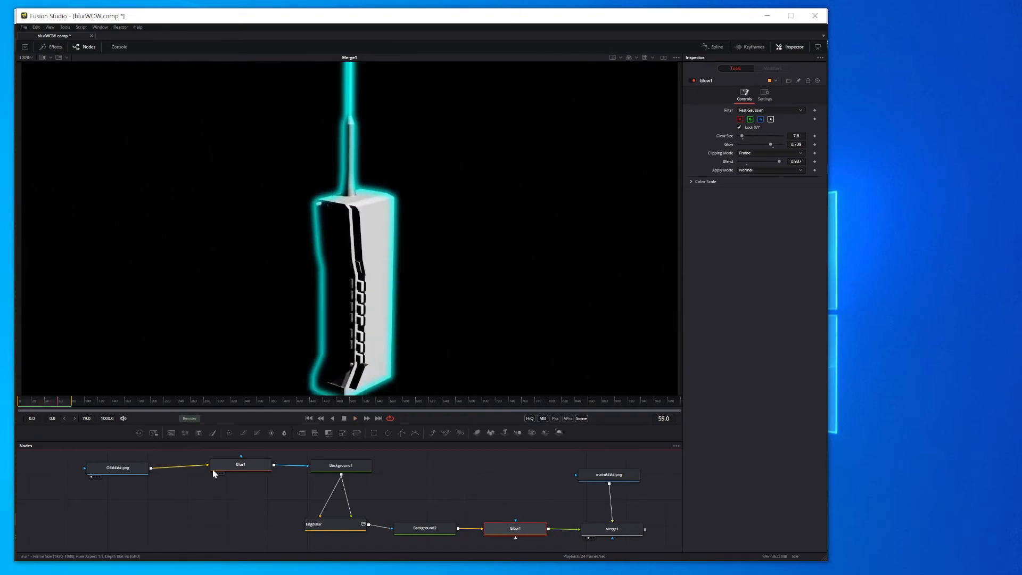
- Disable the Glow1 and Blur1 nodes with the EdgeBlur node's output shown in the viewer
click(318, 474)
click(262, 454)
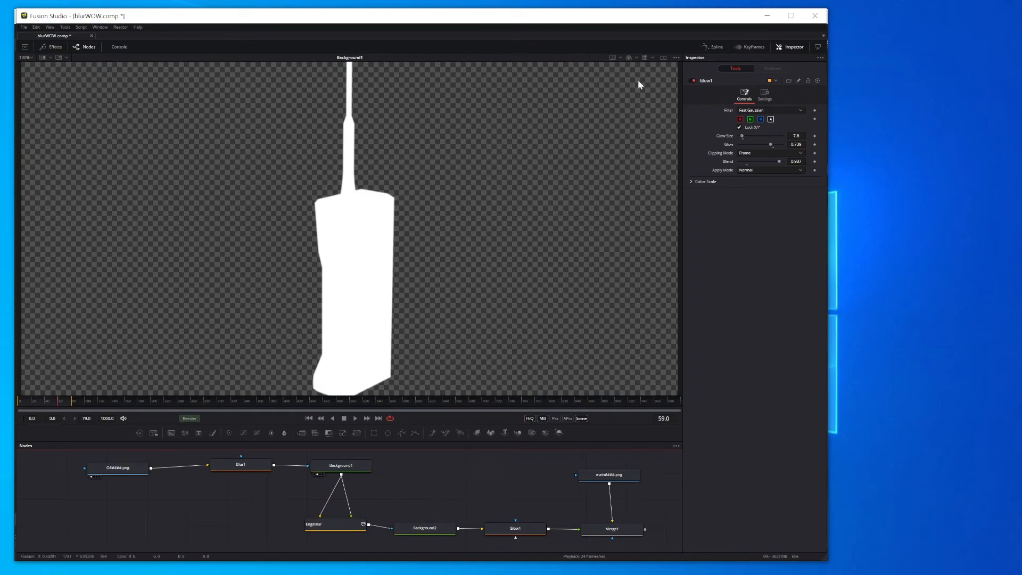
key(1)
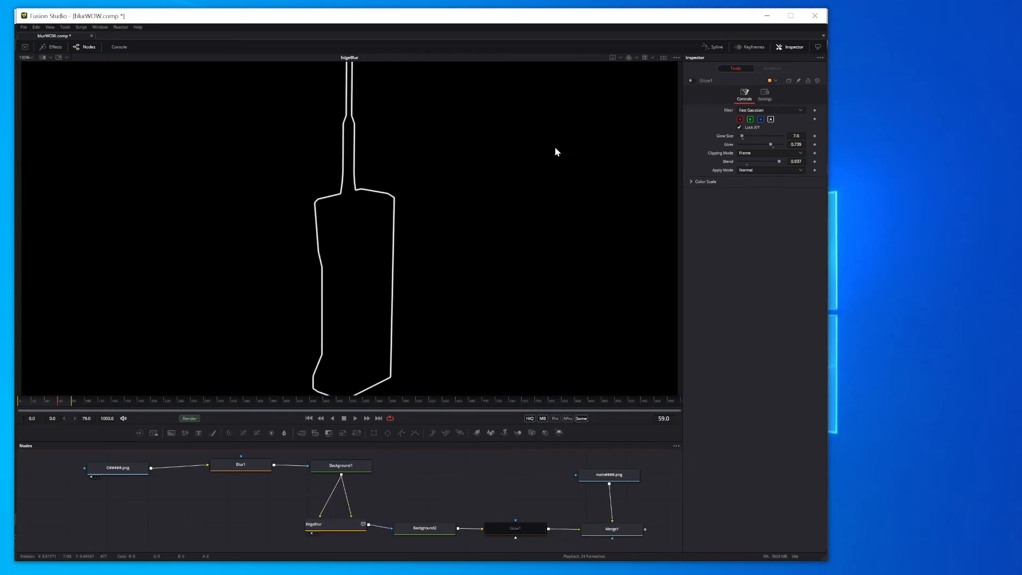
click(241, 466)
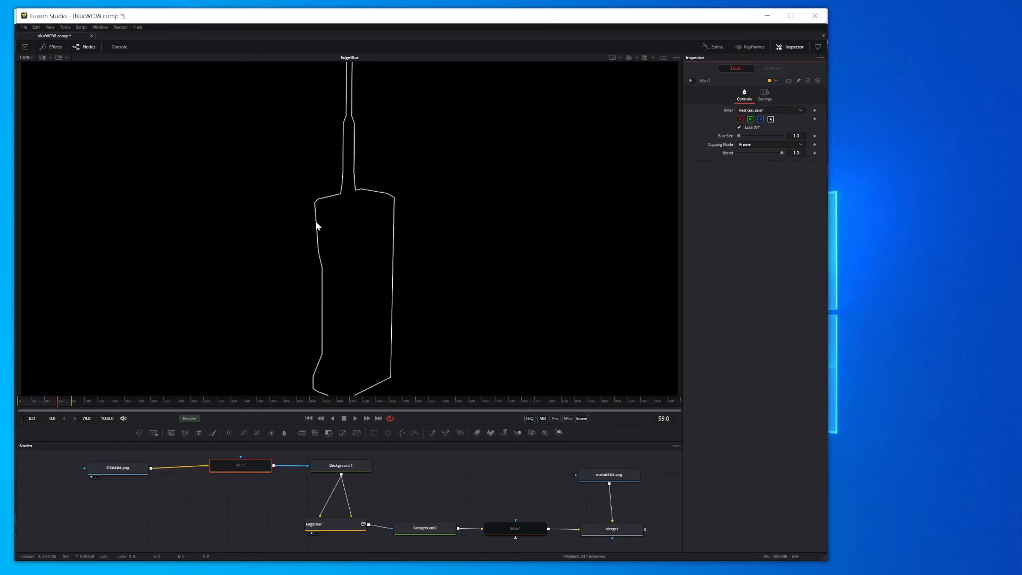
- Try an Edge Mask Blur of 0.8 on the EdgeBlur node and reset it to 0
click(330, 527)
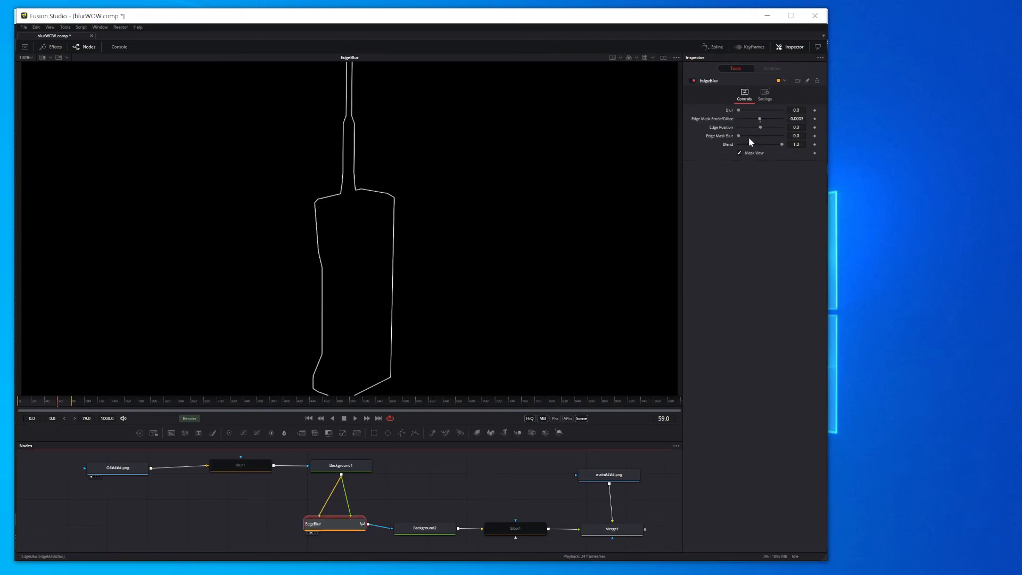
drag(739, 136, 739, 136)
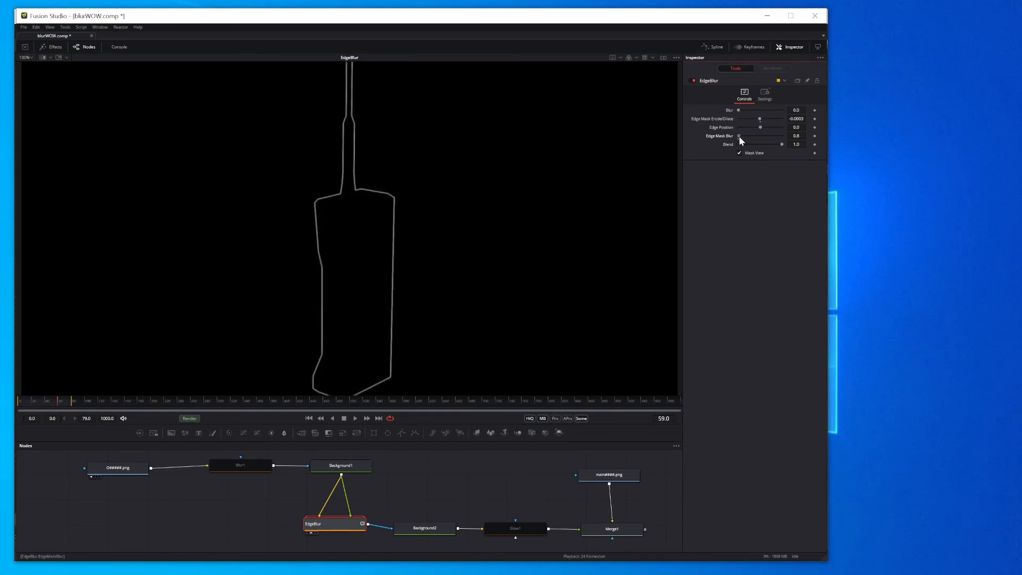
click(242, 470)
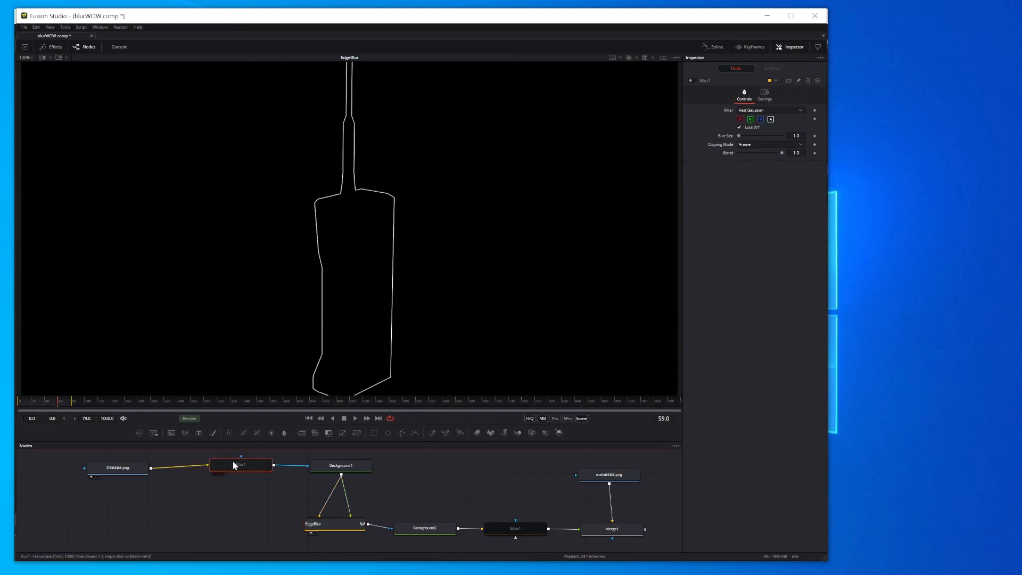
click(326, 528)
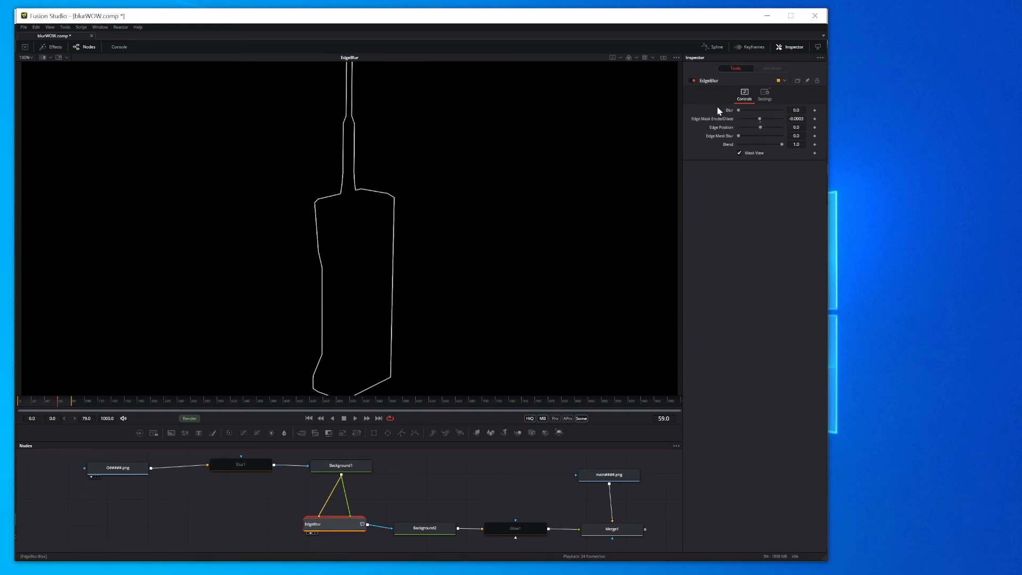